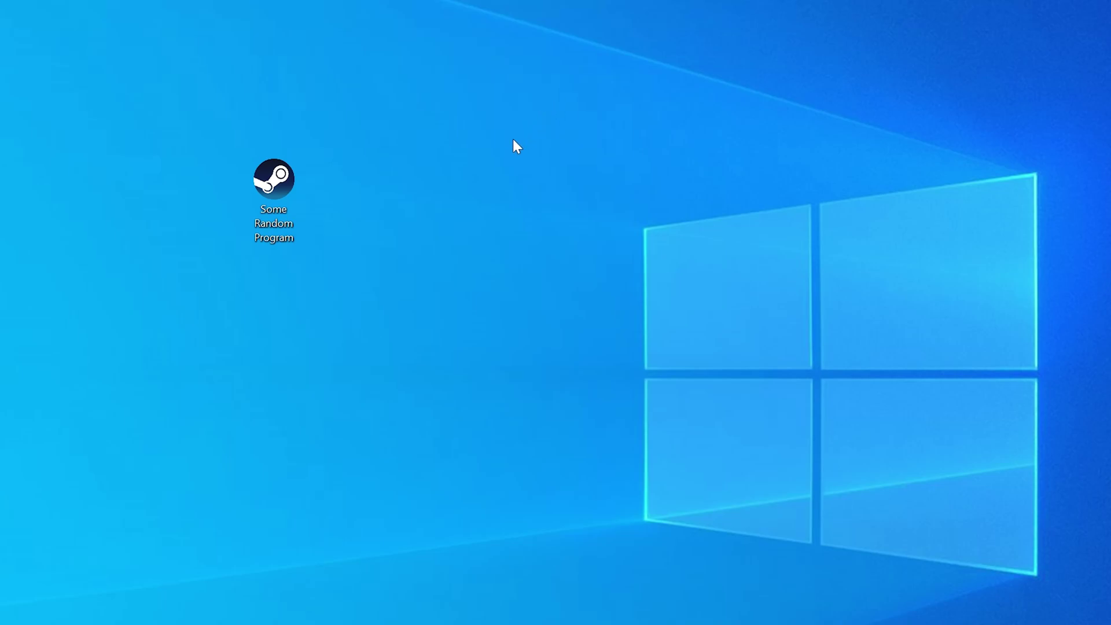
# - Launch the program from its desktop icon to show the missing api-ms-win-core-io-l1-1-1.dll error
pyautogui.doubleClick(290, 185)
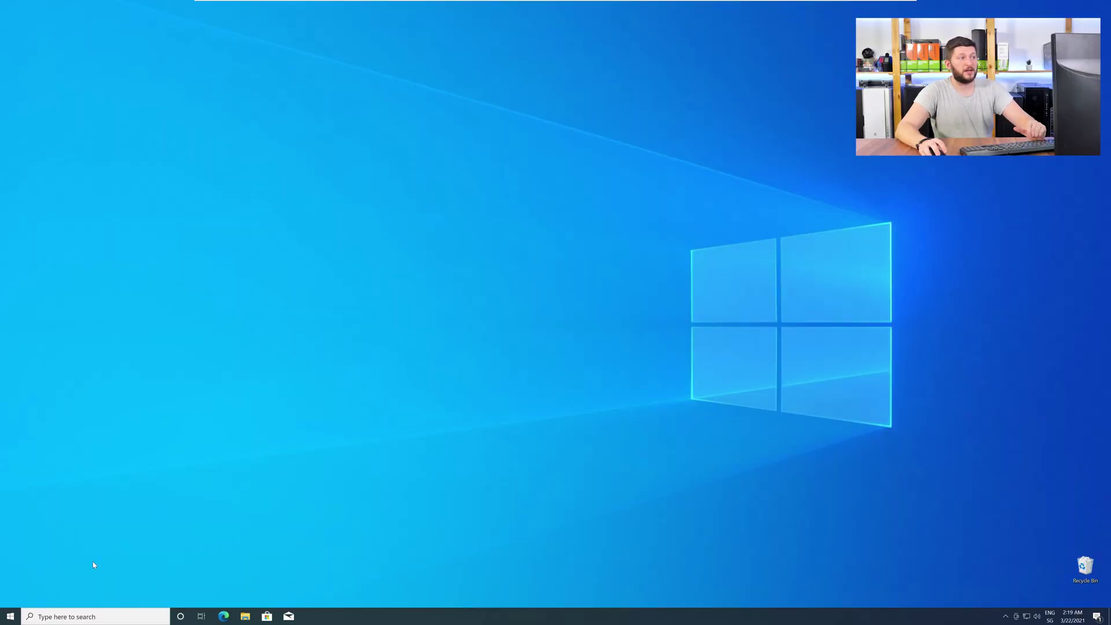
# - Check in Windows Settings that the system type is a 64-bit operating system
pyautogui.rightClick(5, 618)
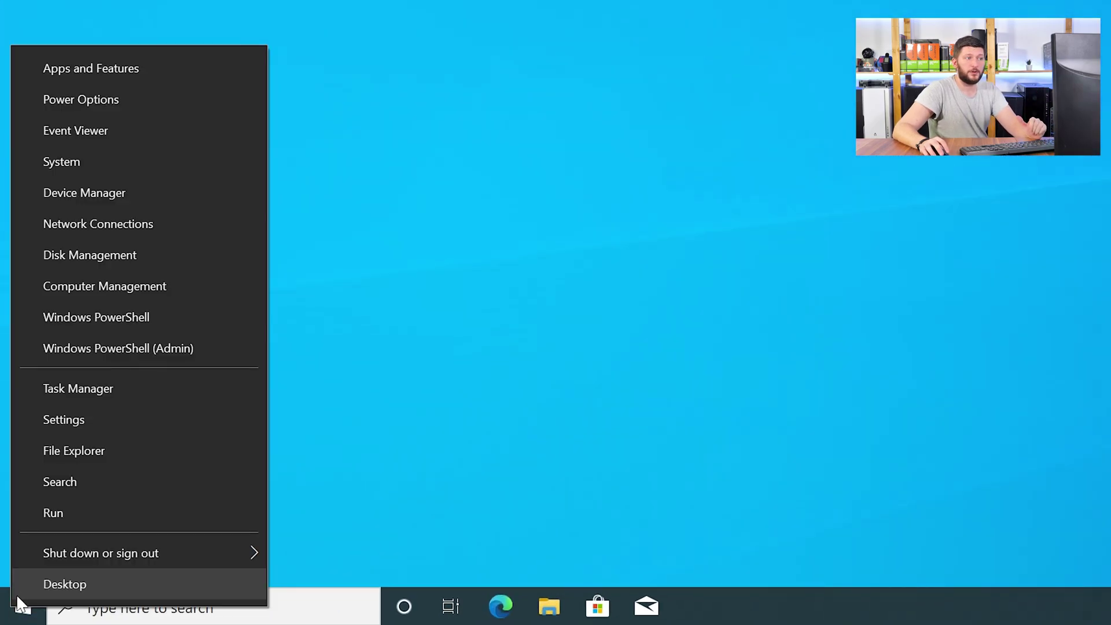
pyautogui.click(133, 163)
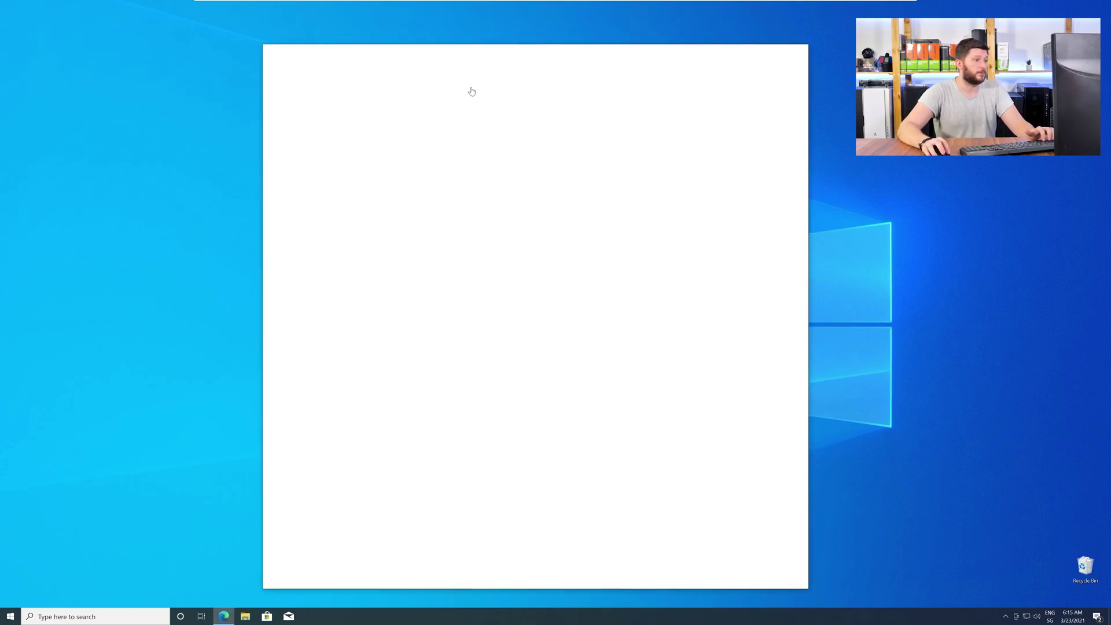
# - Load the sts-tutorial DLL page and download both the 32-bit and 64-bit zip files
pyautogui.write('https://www.sts-tutorial.com/download/api-ms-win-core-io-l1-1-1')
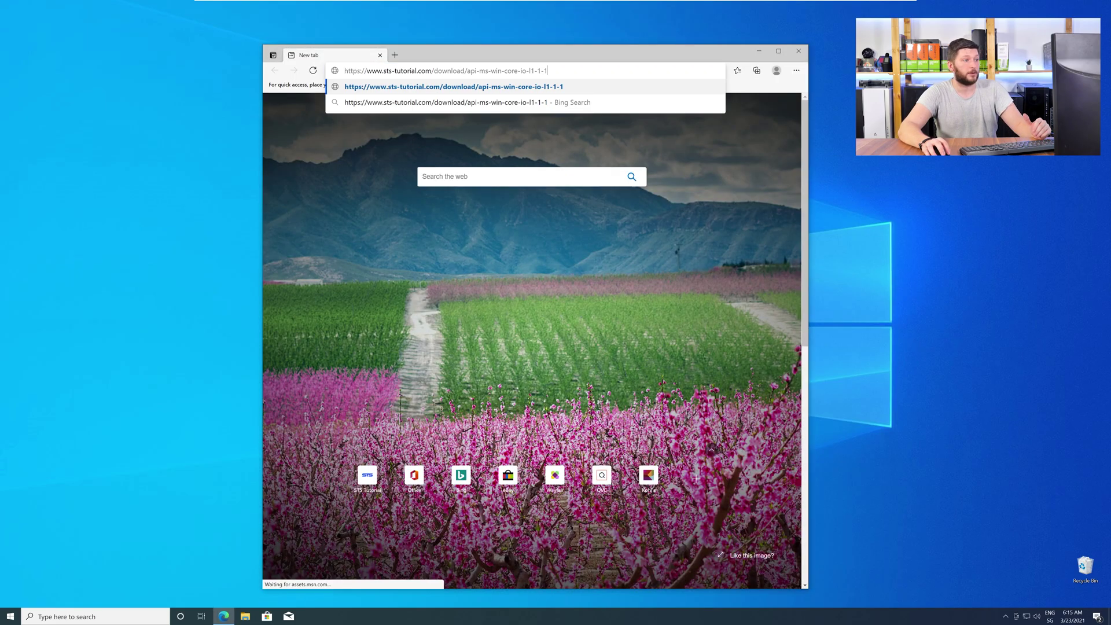
pyautogui.press('Return')
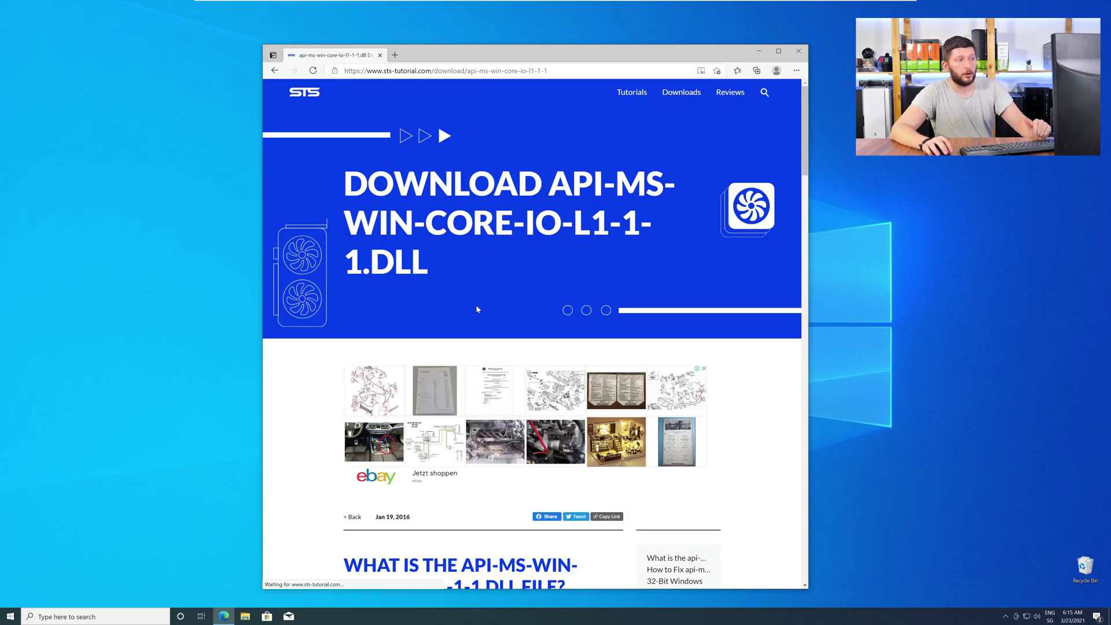
pyautogui.scroll(-20, 429, 326)
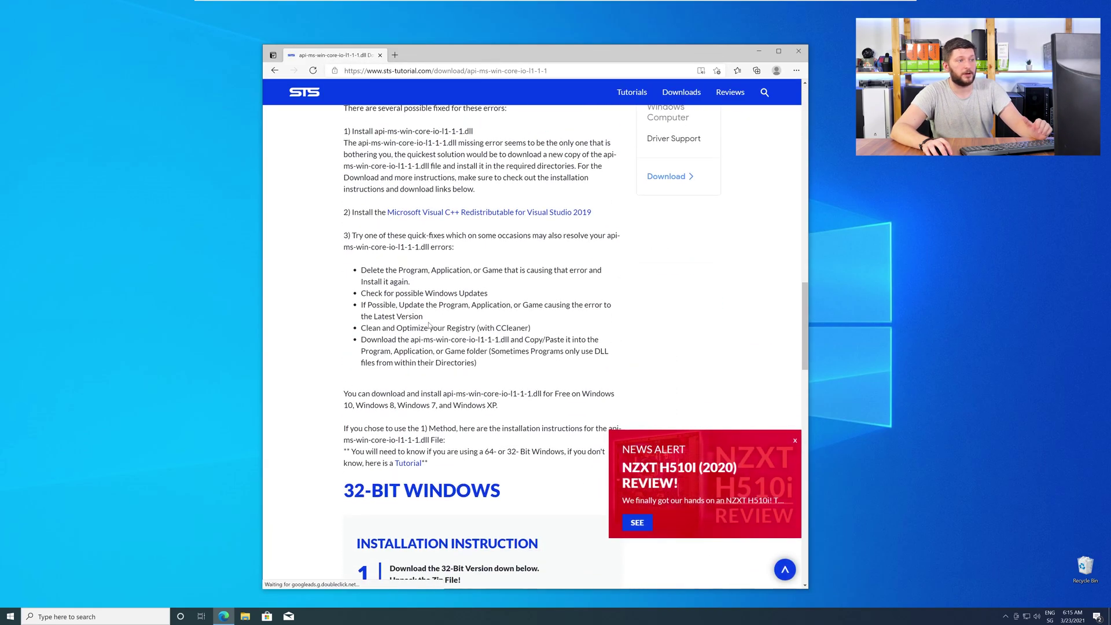
pyautogui.scroll(-8, 429, 326)
pyautogui.scroll(3, 427, 324)
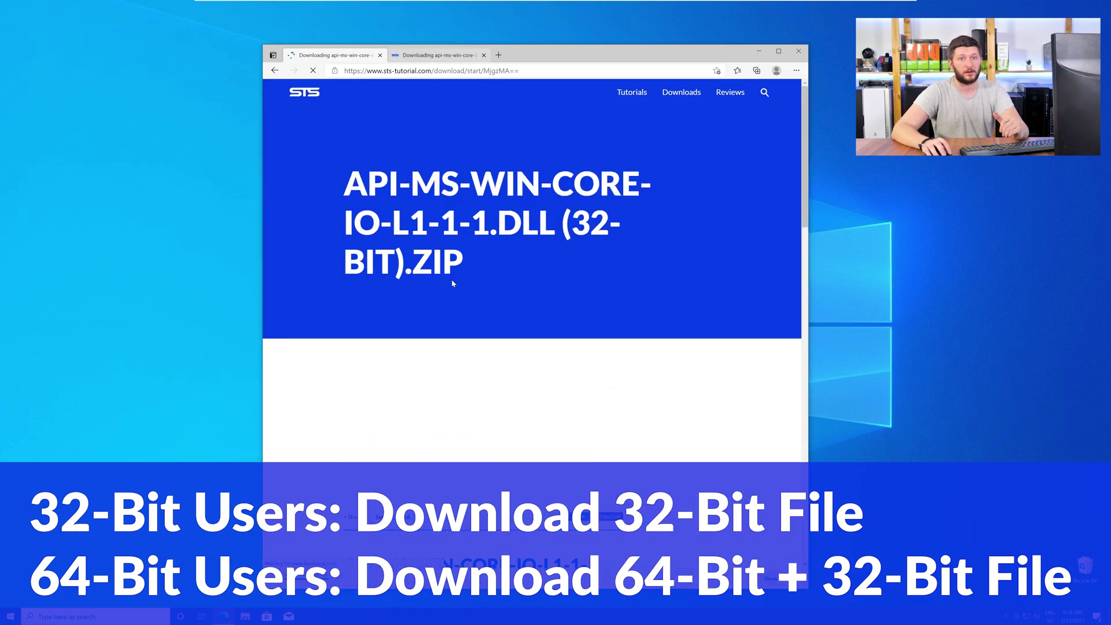
pyautogui.hotkey('ctrl', 'Tab')
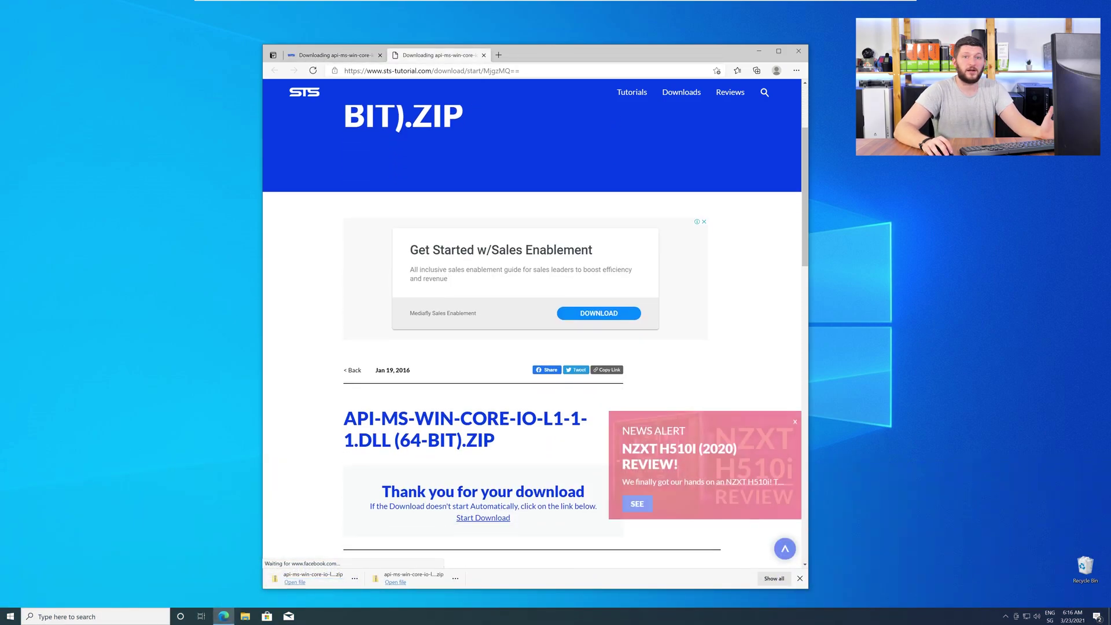
# - Open both downloaded DLL zips side by side and browse into their dll folders
pyautogui.click(396, 581)
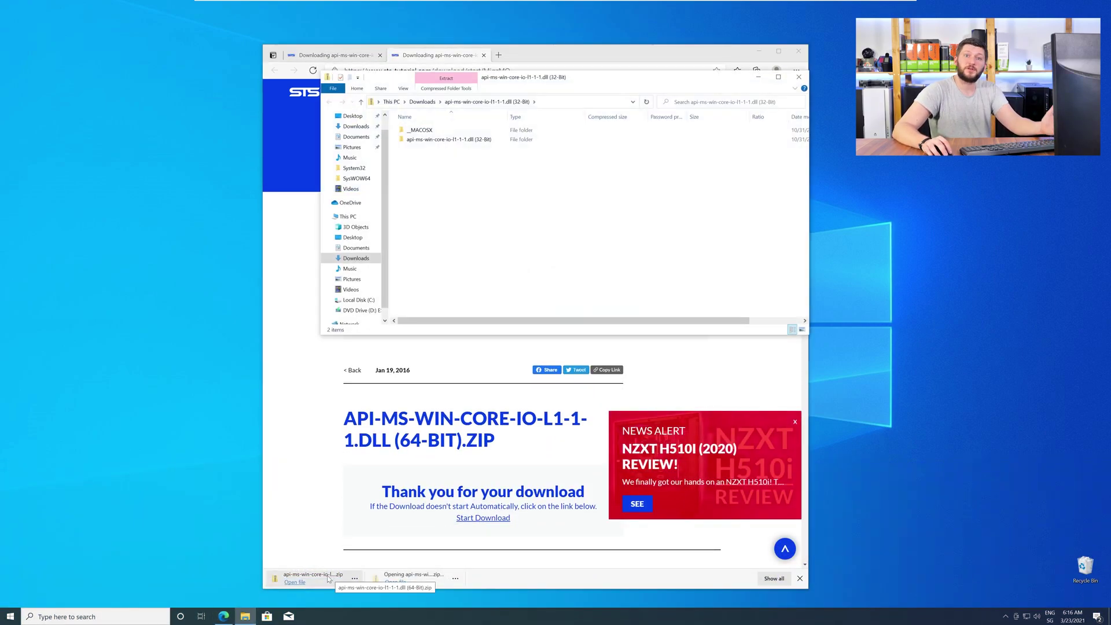
pyautogui.click(328, 578)
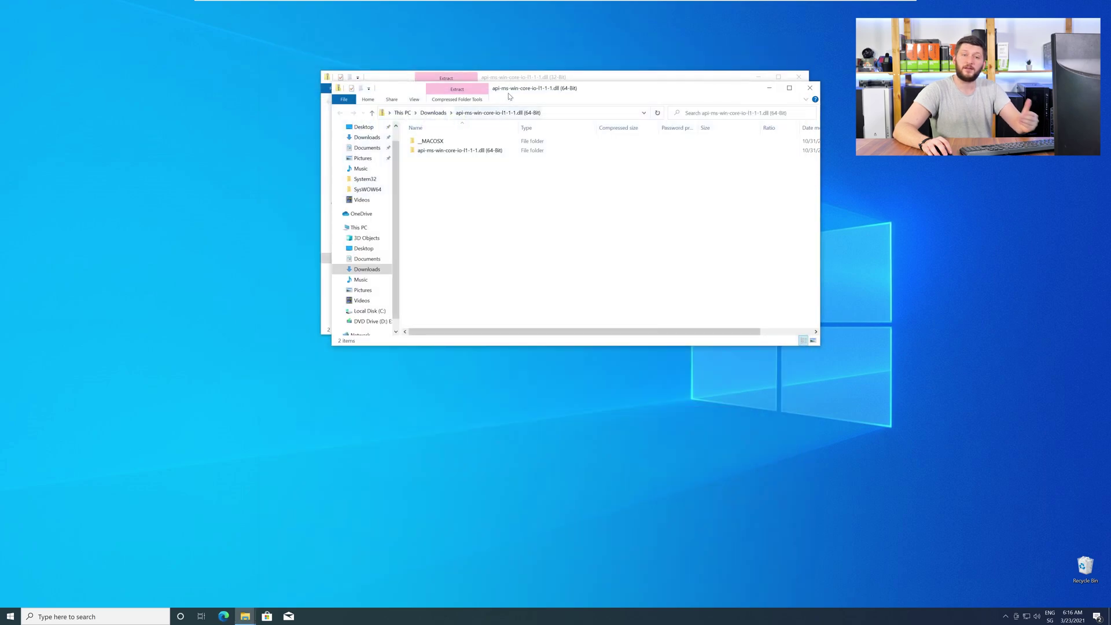
pyautogui.moveTo(509, 97); pyautogui.dragTo(764, 354)
pyautogui.moveTo(654, 83); pyautogui.dragTo(419, 352)
pyautogui.doubleClick(714, 406)
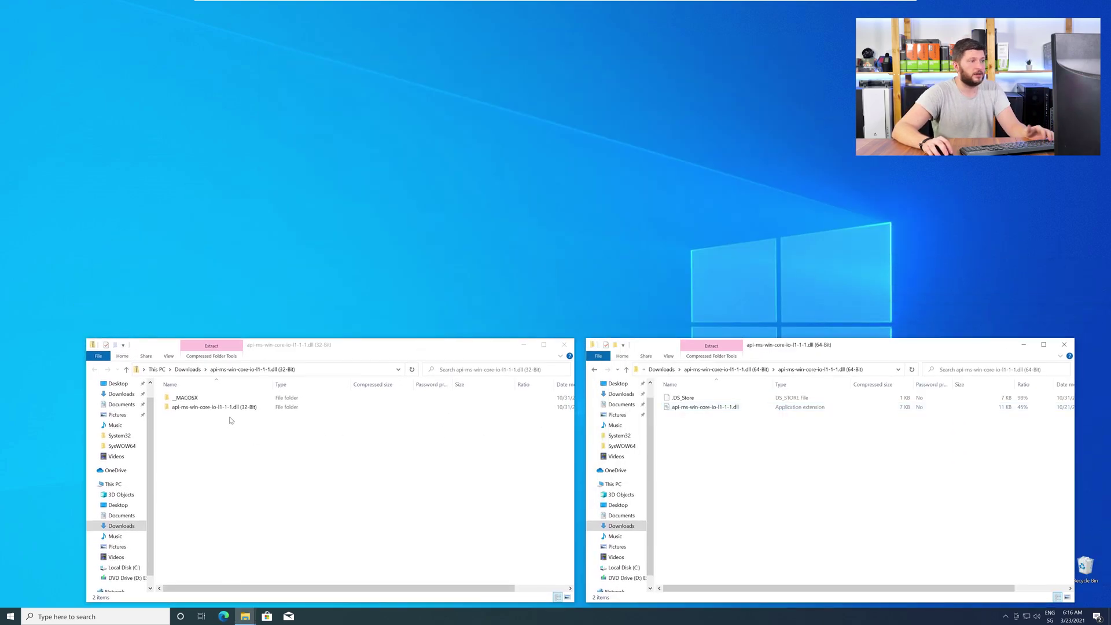
pyautogui.doubleClick(230, 408)
# - Open a new File Explorer window at C:\Windows showing the SysWOW64 and System32 folders
pyautogui.click(245, 616)
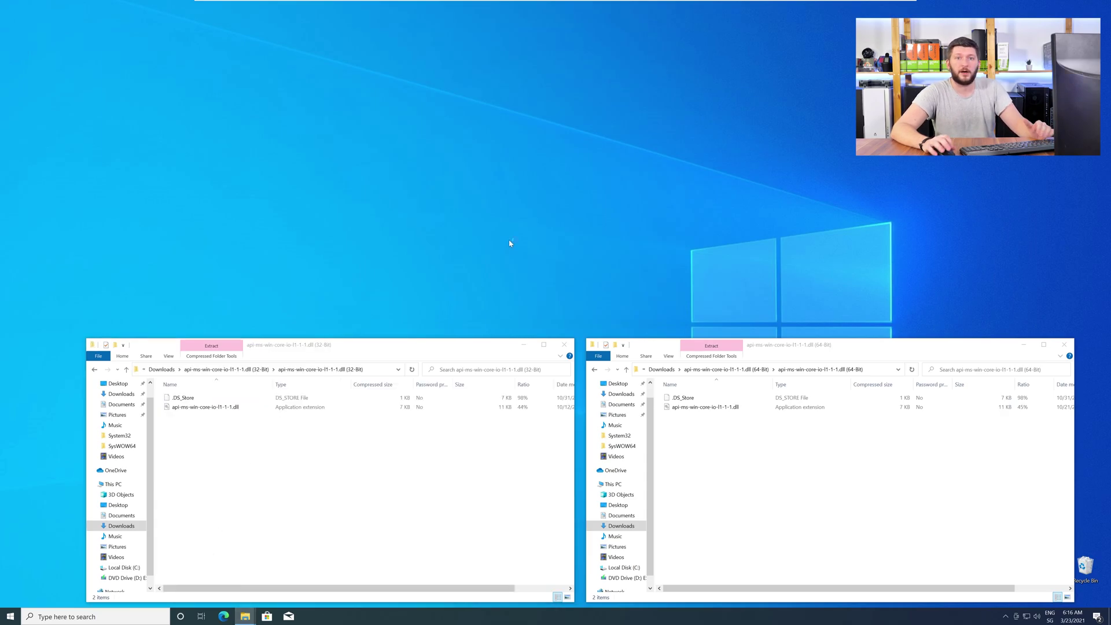
pyautogui.moveTo(348, 5); pyautogui.dragTo(596, 76)
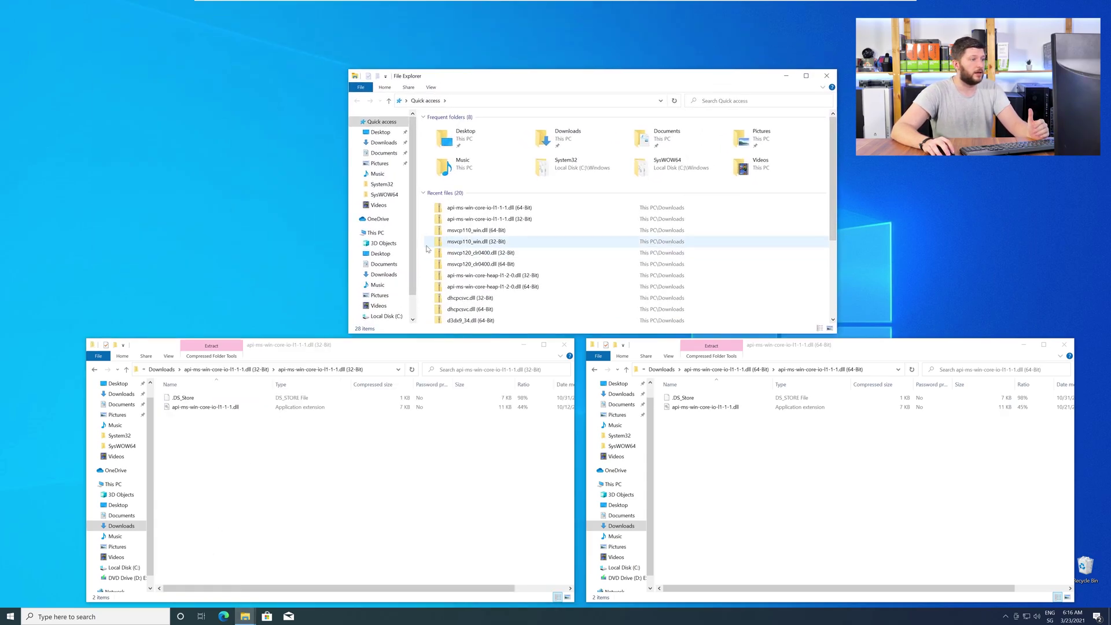
pyautogui.click(376, 233)
pyautogui.click(492, 223)
pyautogui.doubleClick(492, 224)
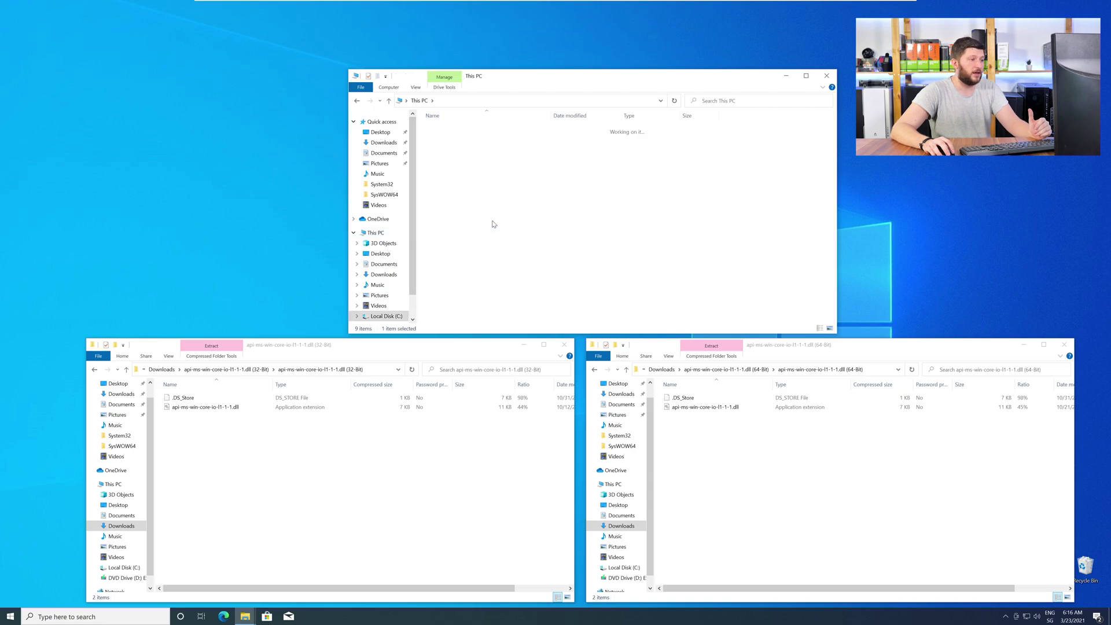
pyautogui.doubleClick(451, 168)
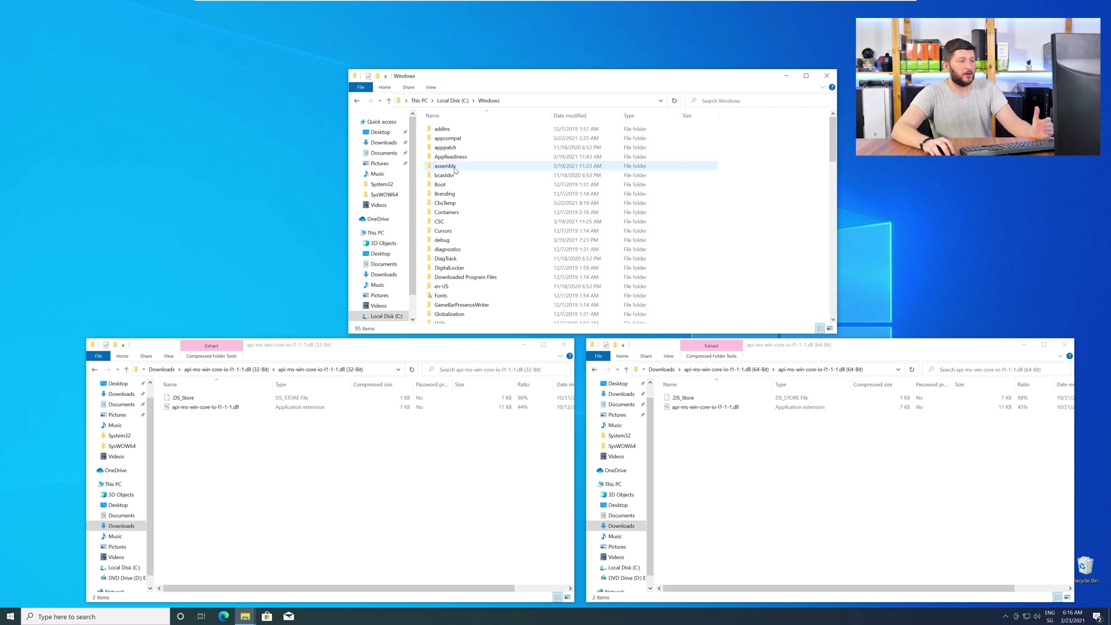
pyautogui.scroll(-15, 454, 169)
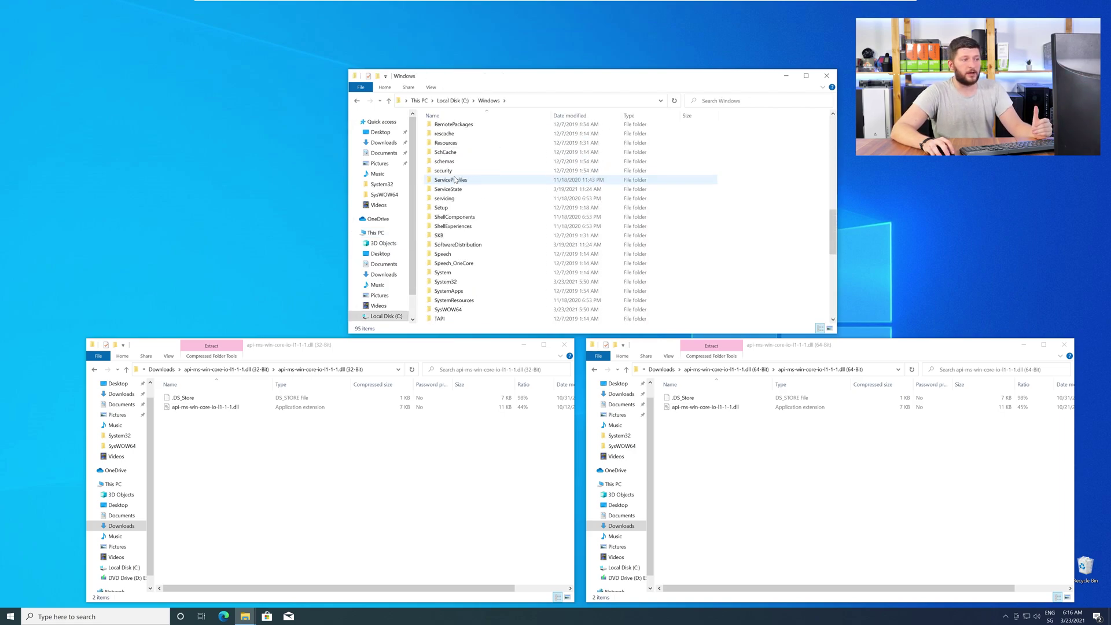
pyautogui.scroll(-2, 454, 181)
pyautogui.click(449, 253)
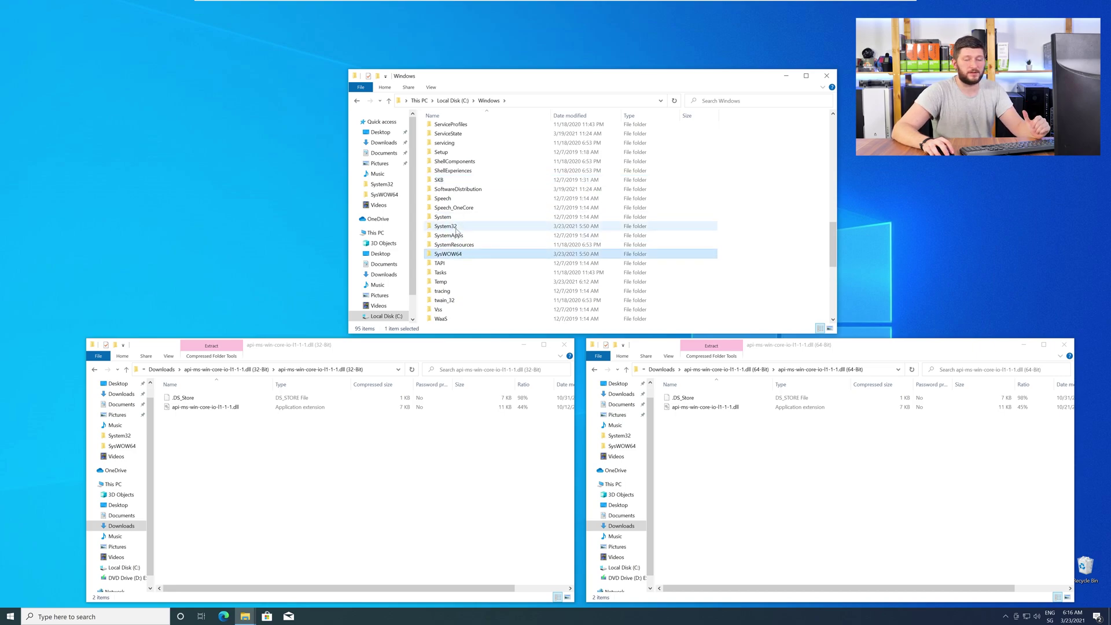
pyautogui.click(456, 227)
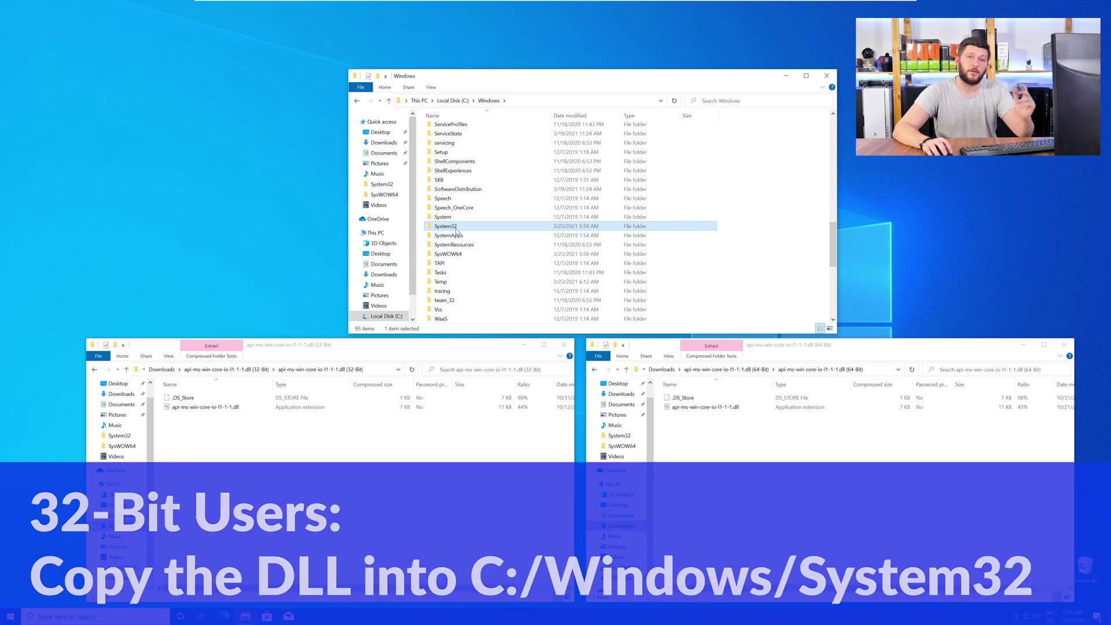
# - Copy the 32-bit DLL into SysWOW64 and the 64-bit DLL into System32, then close Explorer
pyautogui.moveTo(222, 408); pyautogui.dragTo(443, 258)
pyautogui.click(532, 282)
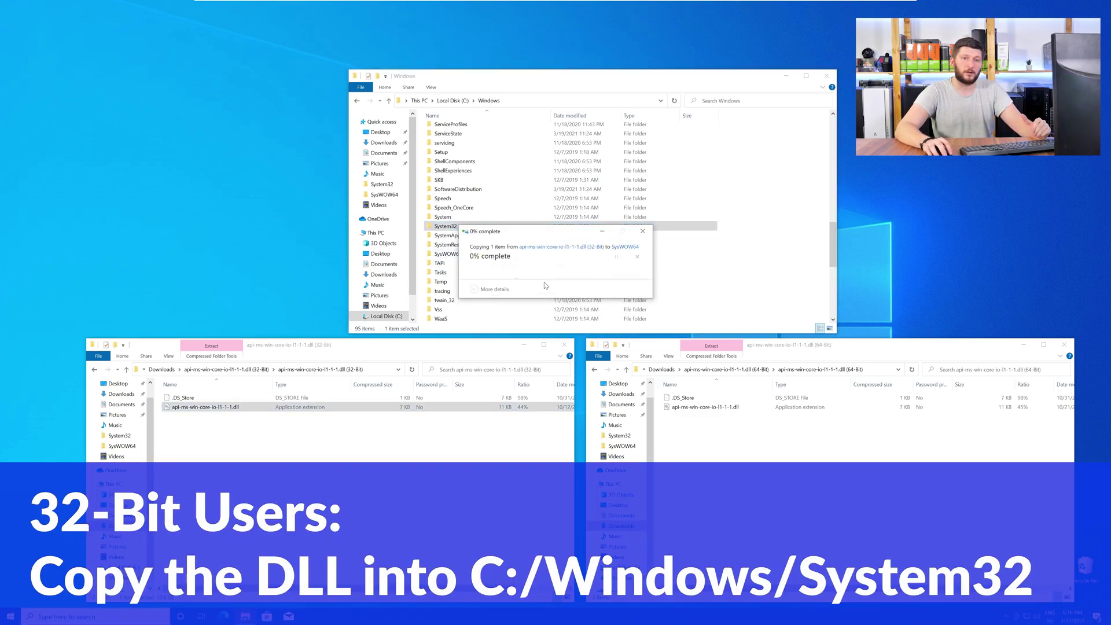
pyautogui.moveTo(705, 406); pyautogui.dragTo(463, 227)
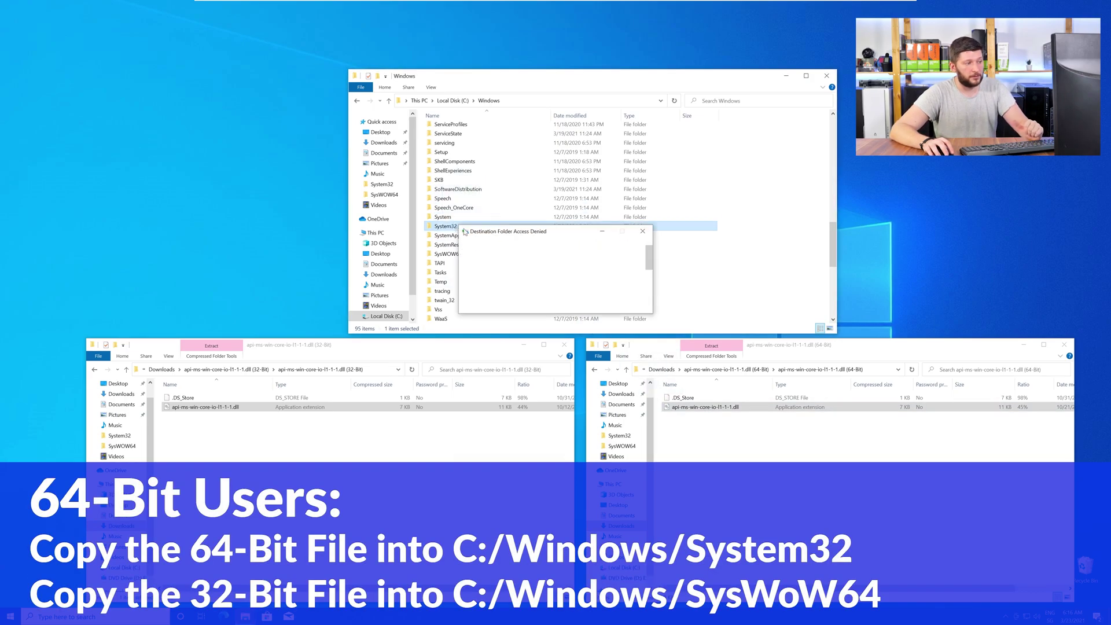
pyautogui.click(525, 281)
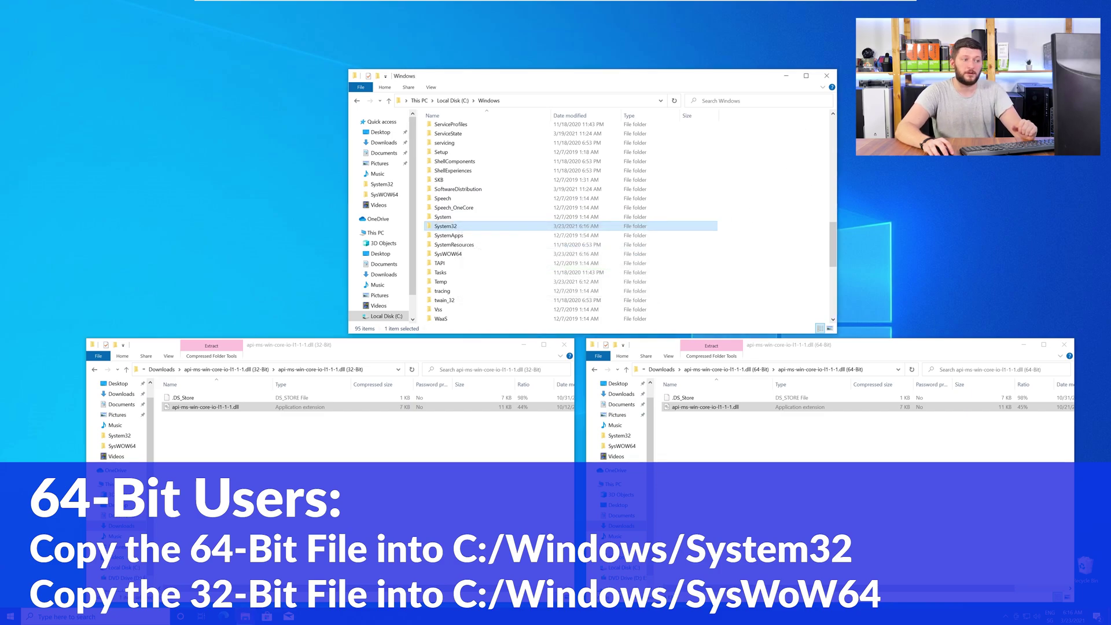
pyautogui.click(827, 77)
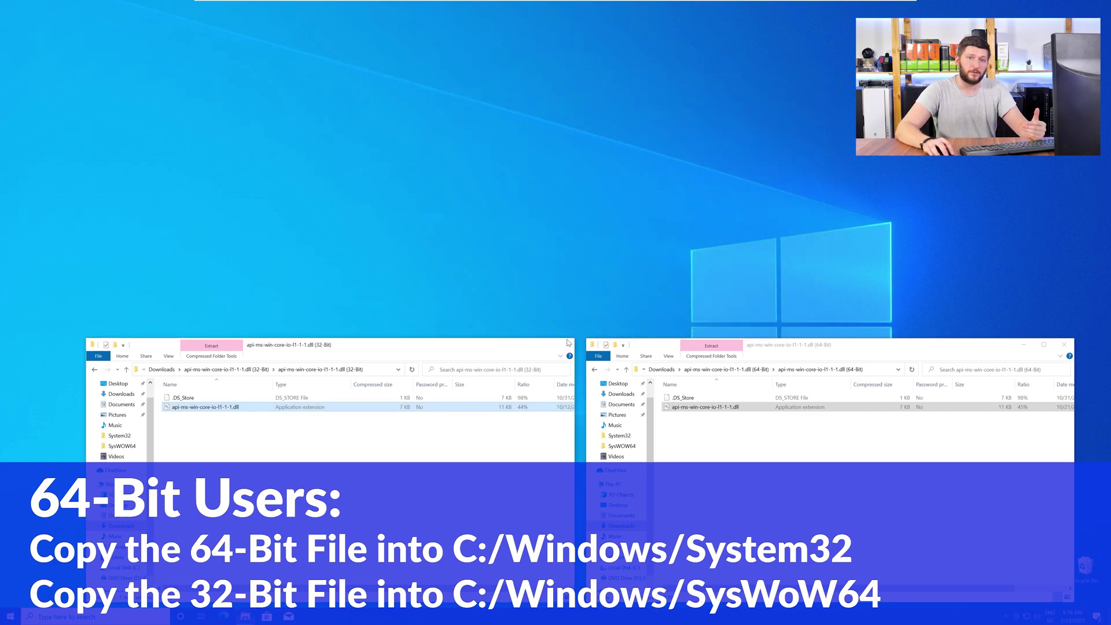
pyautogui.click(568, 343)
pyautogui.click(1063, 345)
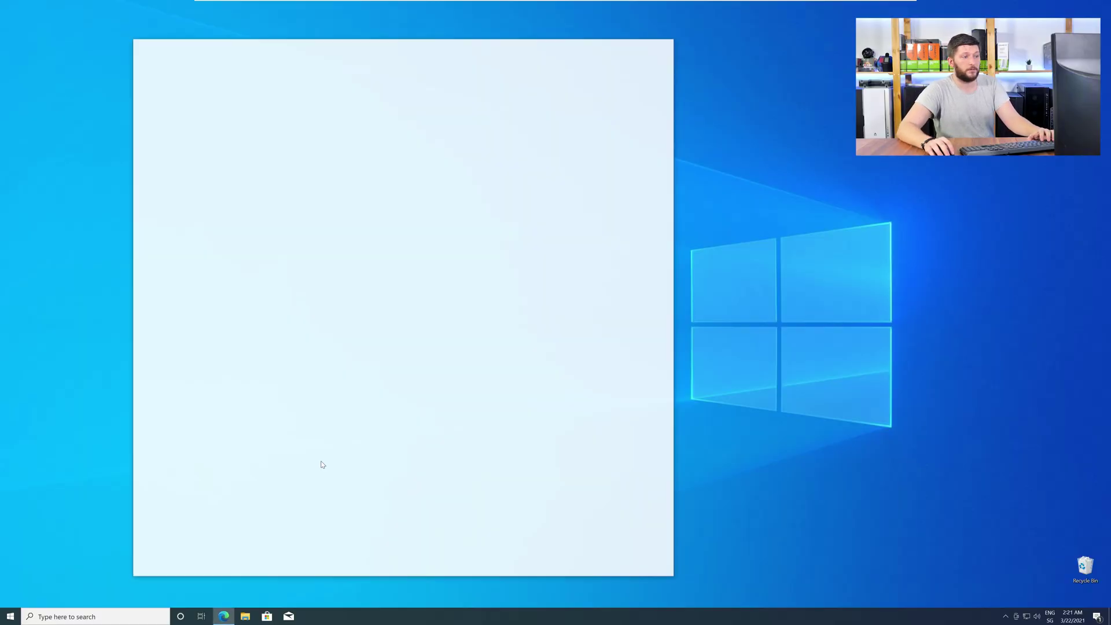
# - Download VC_REDIST.X64.EXE from the sts-tutorial redistributable page and run it
pyautogui.hotkey('ctrl', 'v')
pyautogui.press('Return')
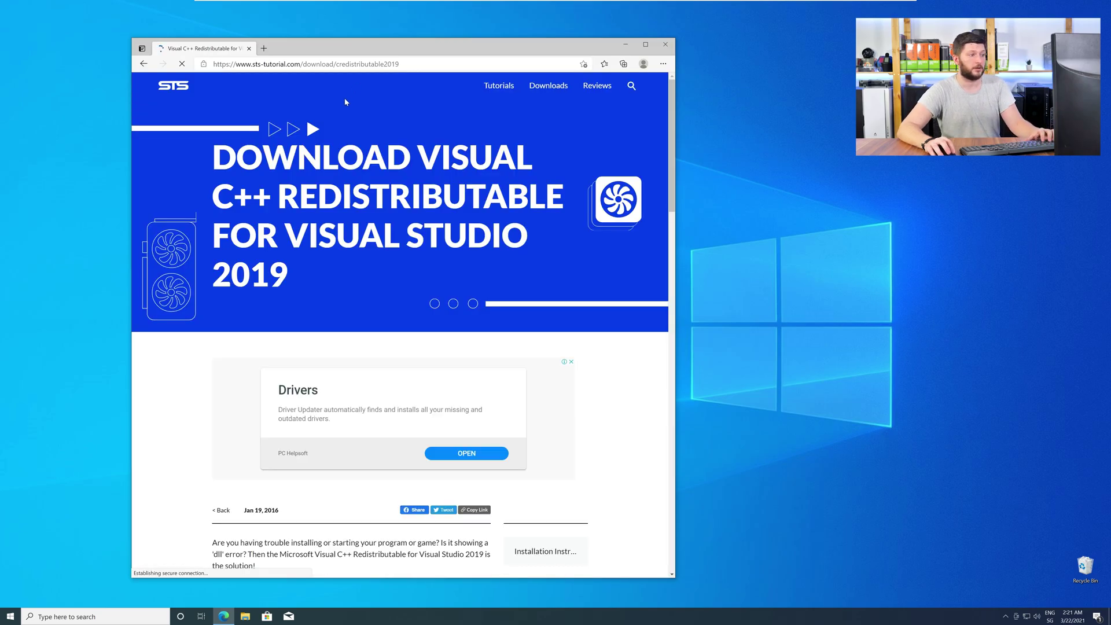
pyautogui.scroll(-10, 179, 300)
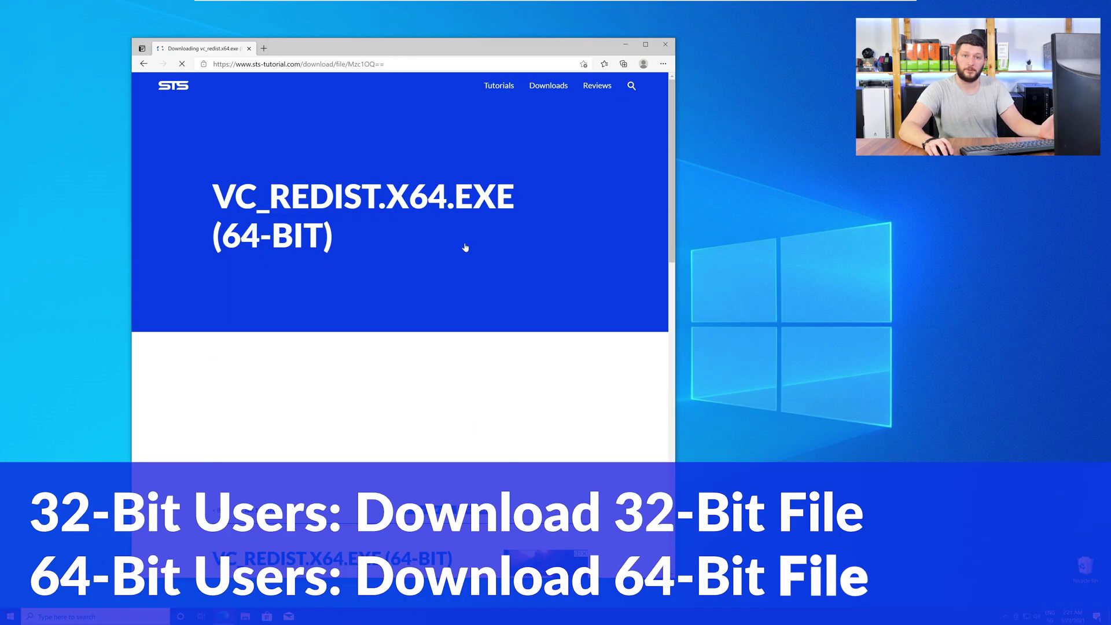
pyautogui.scroll(1, 452, 260)
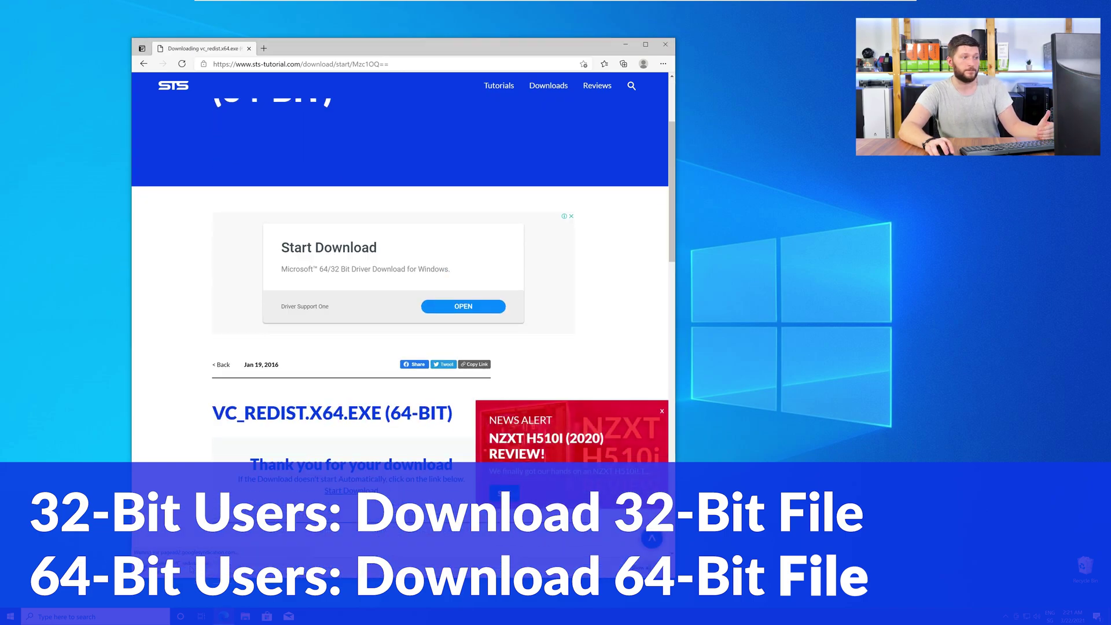
pyautogui.click(189, 570)
# - Close Edge, accept the license terms, and install Visual C++ 2015-2019 Redistributable (x64) with admin approval
pyautogui.click(665, 46)
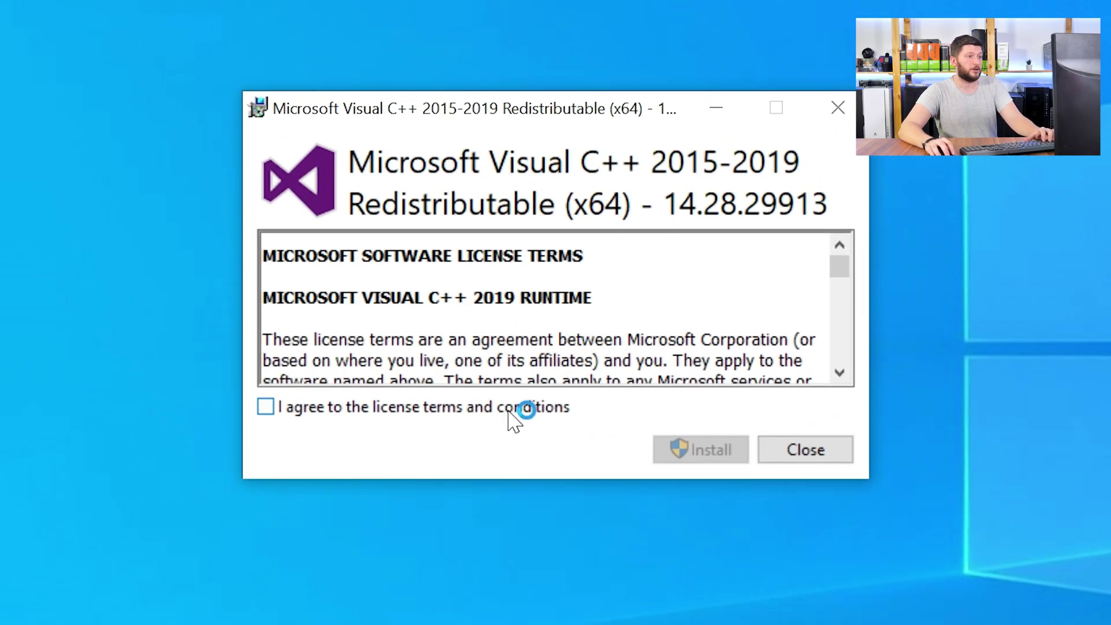
pyautogui.click(510, 412)
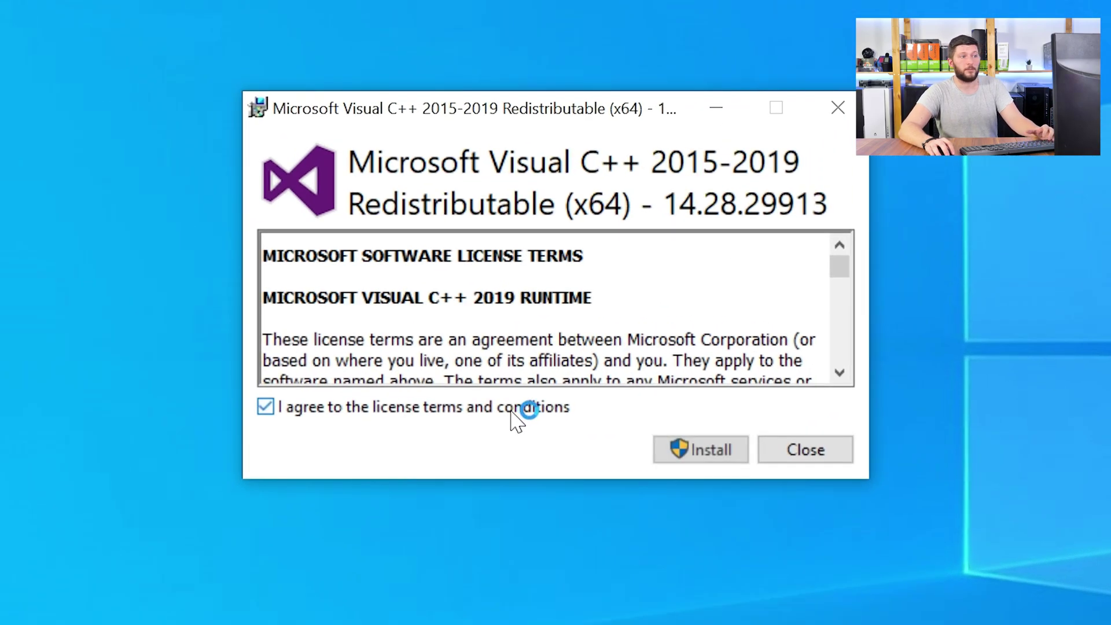
pyautogui.click(701, 451)
pyautogui.click(495, 471)
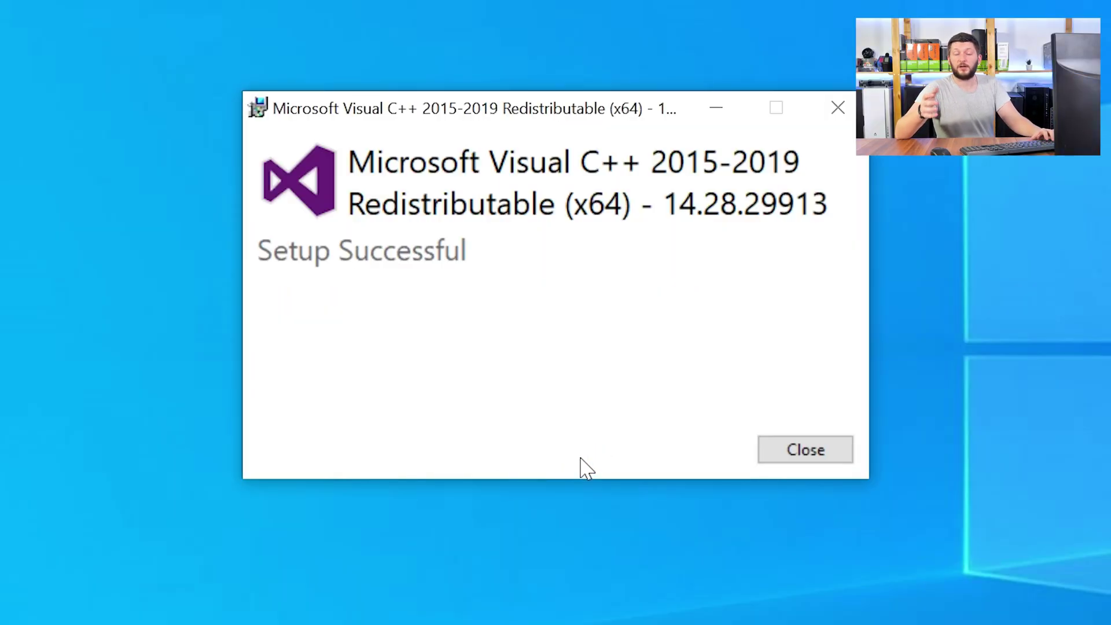
# - Close the Visual C++ installer's Setup Successful dialog
pyautogui.click(810, 455)
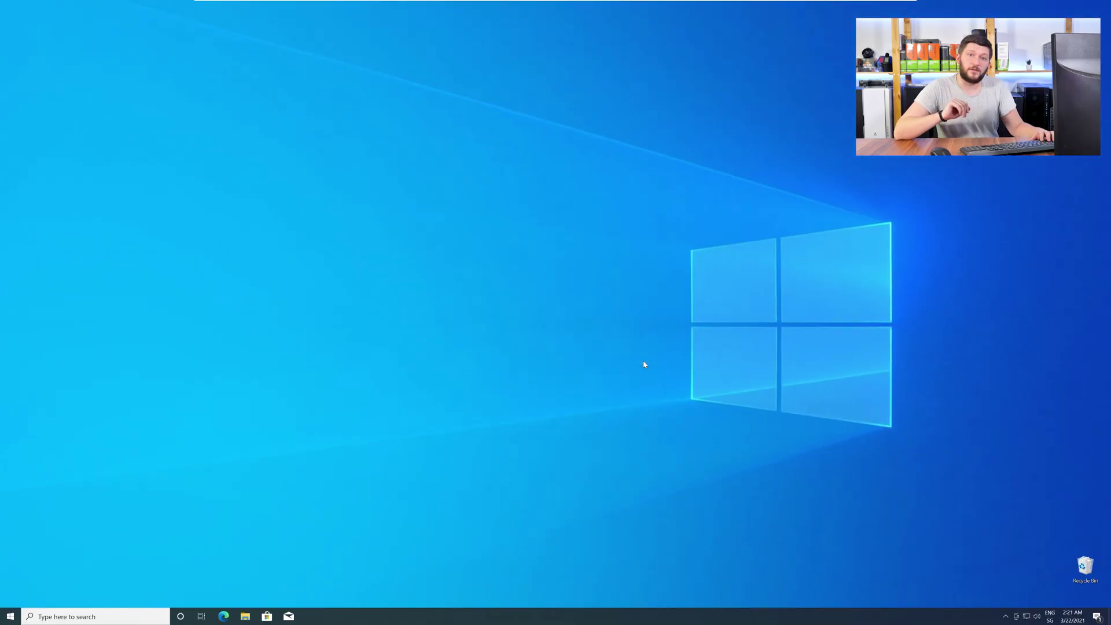